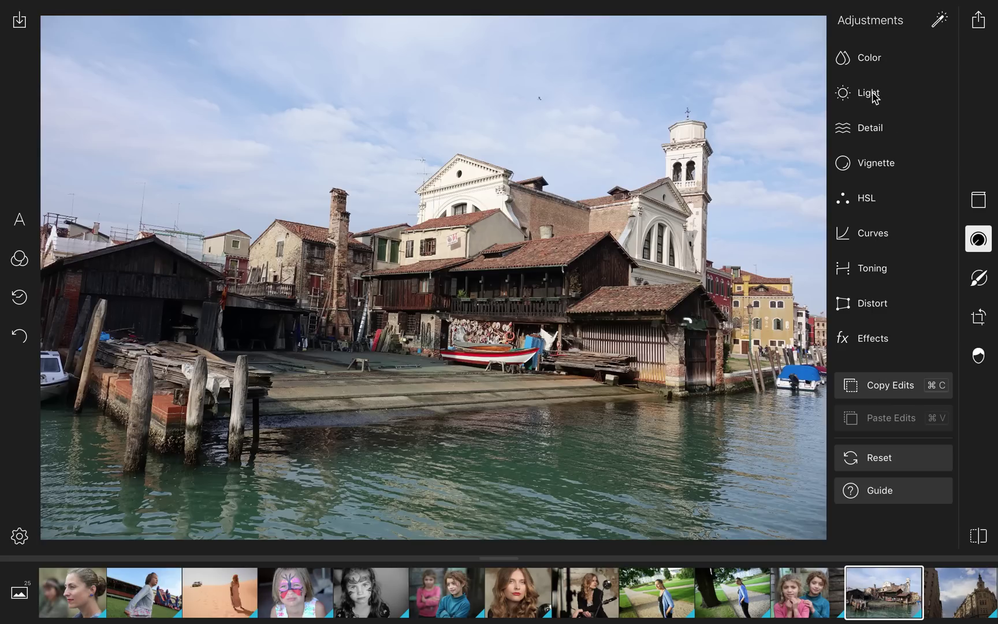
# Step: In the Light panel, set Exposure to 35, Highlights 18, Blacks -29 and Shadows 28
pyautogui.click(871, 97)
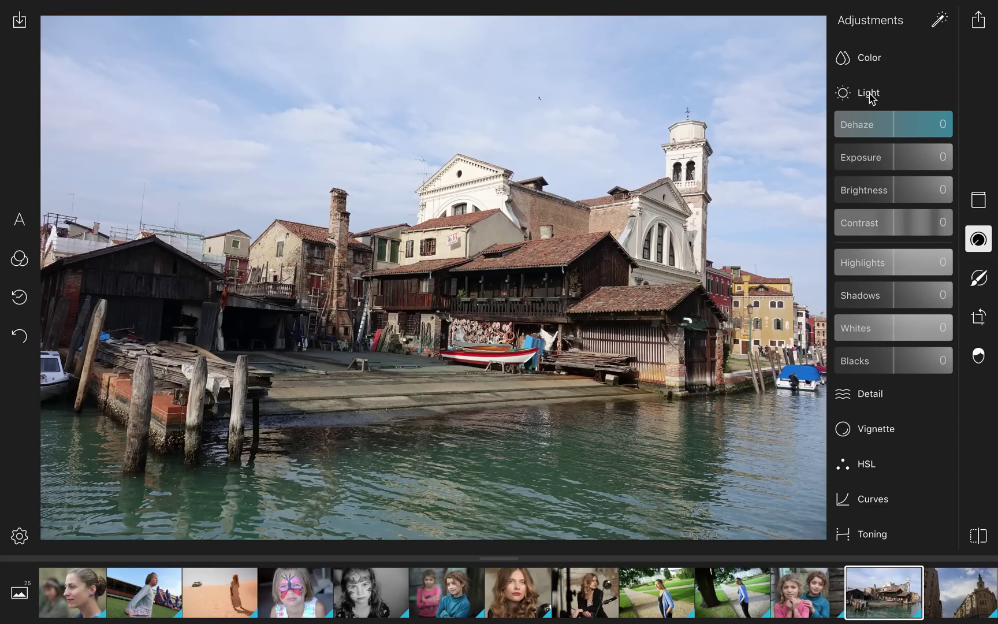
pyautogui.click(894, 162)
pyautogui.moveTo(894, 163); pyautogui.dragTo(927, 160)
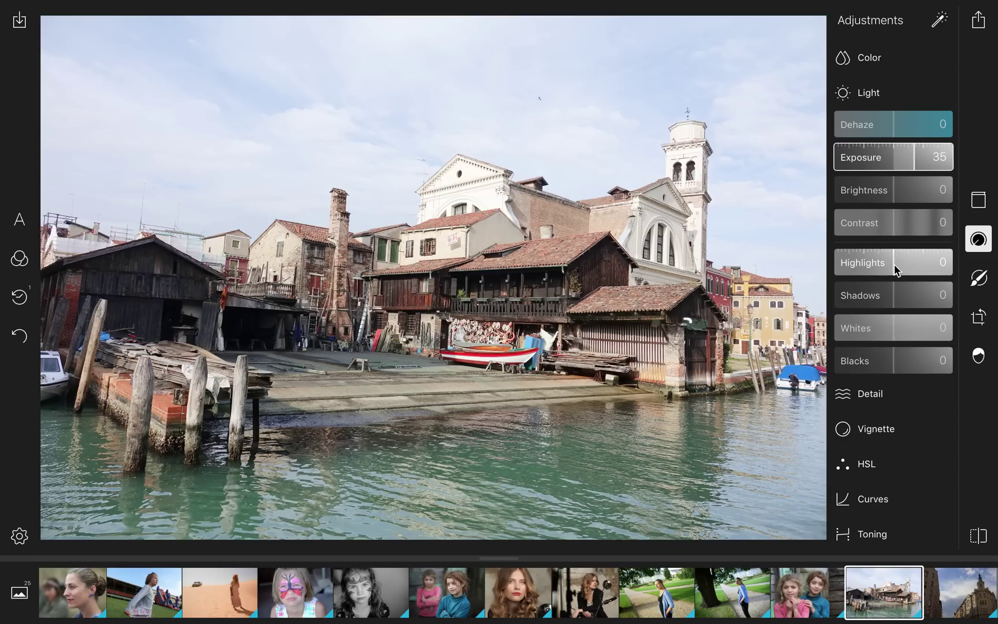
pyautogui.moveTo(894, 265); pyautogui.dragTo(906, 268)
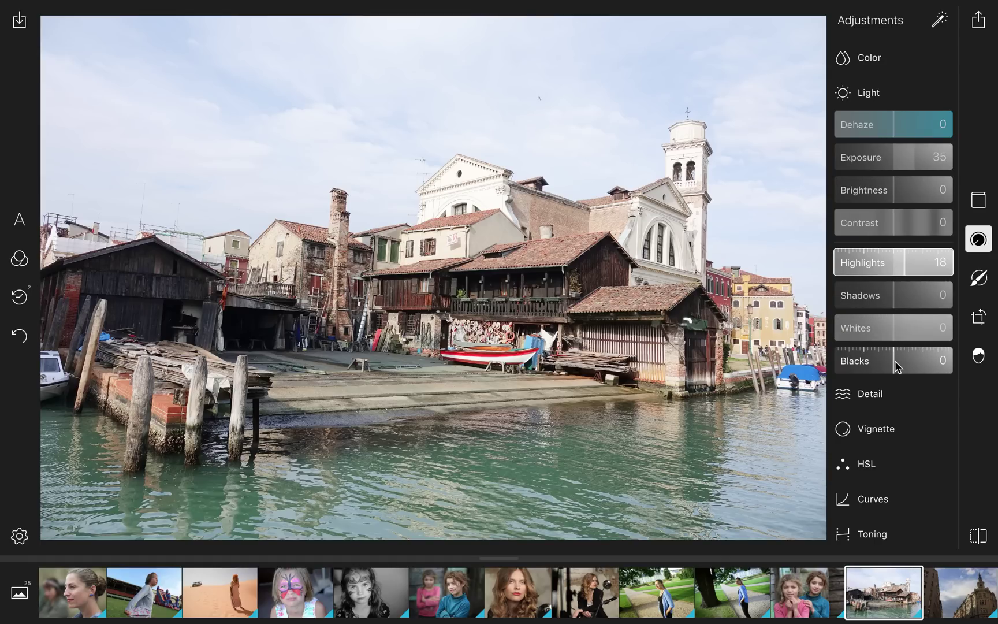
pyautogui.moveTo(894, 361); pyautogui.dragTo(879, 365)
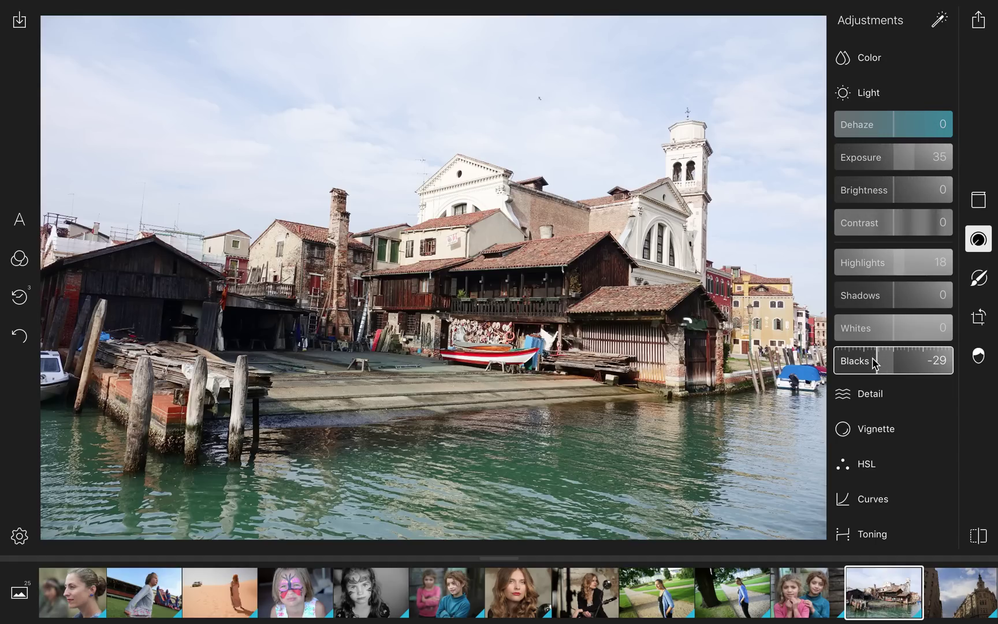
pyautogui.moveTo(897, 296)
pyautogui.mouseDown()
pyautogui.moveTo(921, 301)
pyautogui.moveTo(910, 304)
pyautogui.mouseUp()
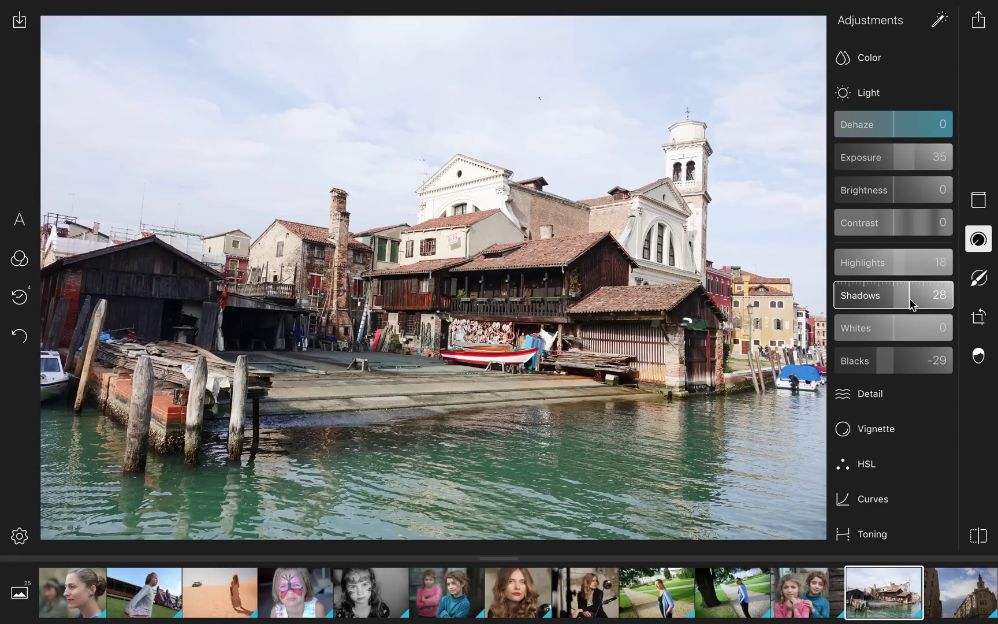
# Step: Raise Dehaze to 99, then show the unedited original for comparison
pyautogui.click(858, 125)
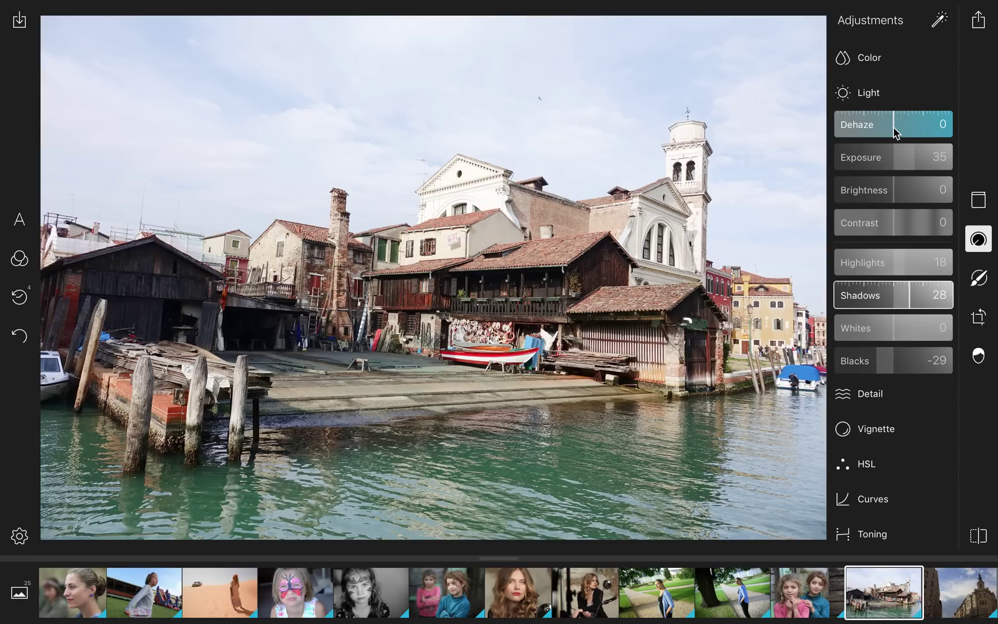
pyautogui.moveTo(894, 132); pyautogui.dragTo(953, 130)
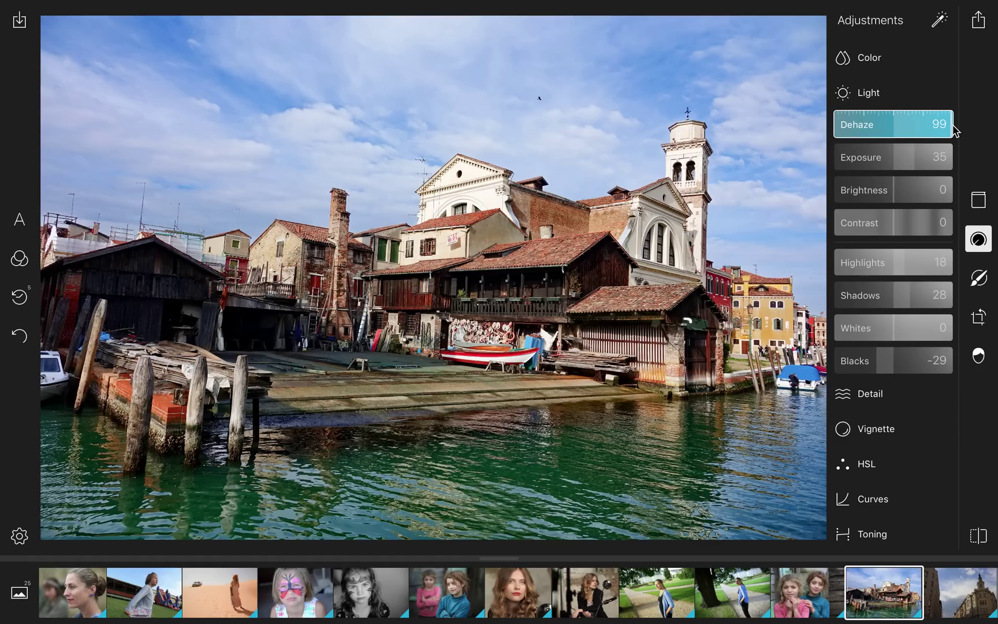
pyautogui.click(979, 537)
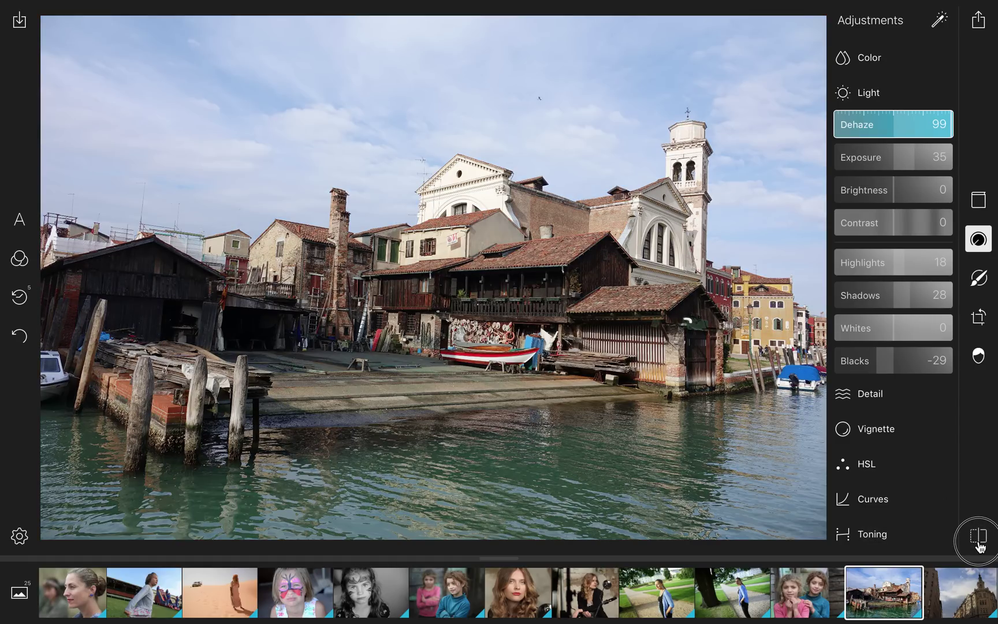
pyautogui.click(979, 540)
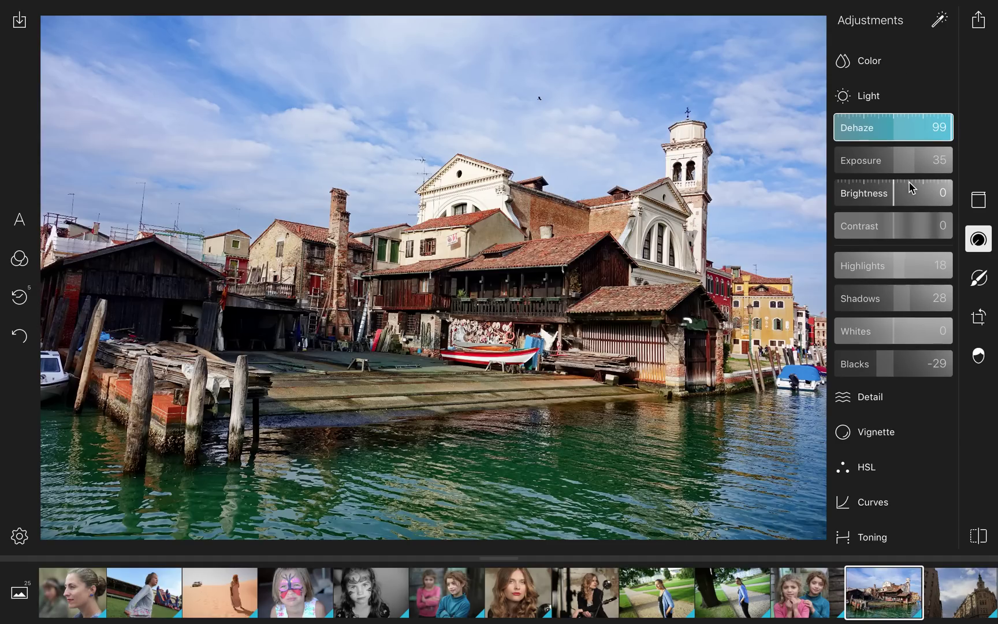
# Step: Set Color to Temp 9, Vibrance 16 and Saturation 21, then compare against the original
pyautogui.click(869, 58)
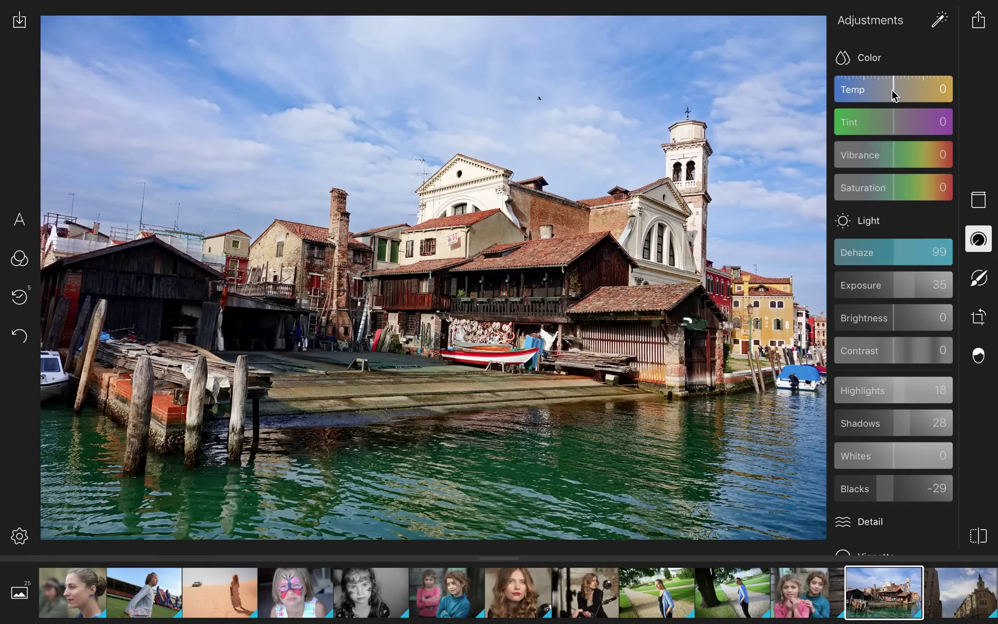
pyautogui.moveTo(894, 91)
pyautogui.mouseDown()
pyautogui.moveTo(873, 99)
pyautogui.moveTo(900, 99)
pyautogui.mouseUp()
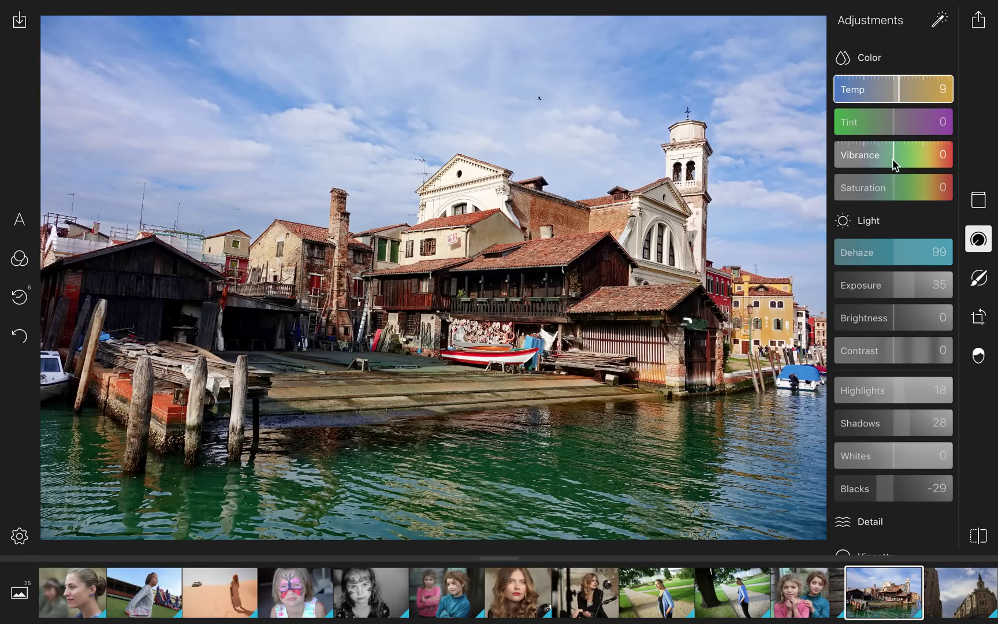
pyautogui.moveTo(895, 162); pyautogui.dragTo(909, 194)
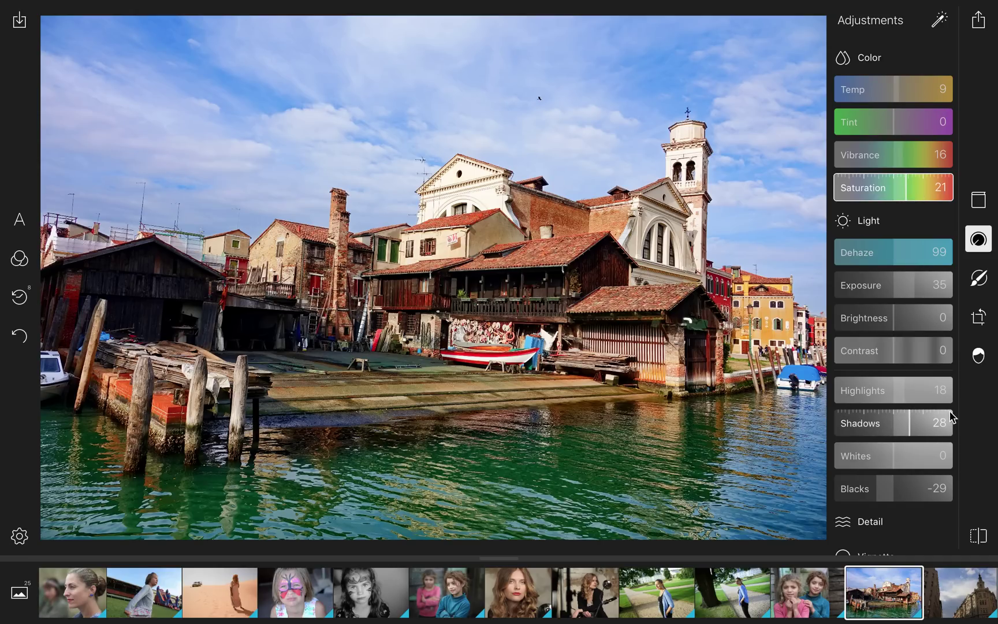
pyautogui.click(980, 540)
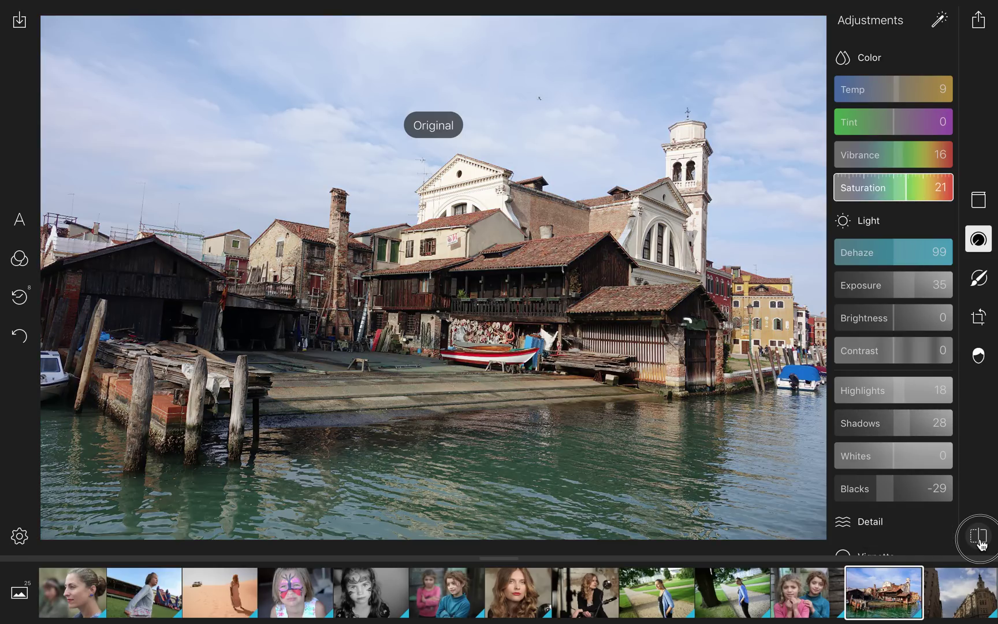
pyautogui.click(980, 540)
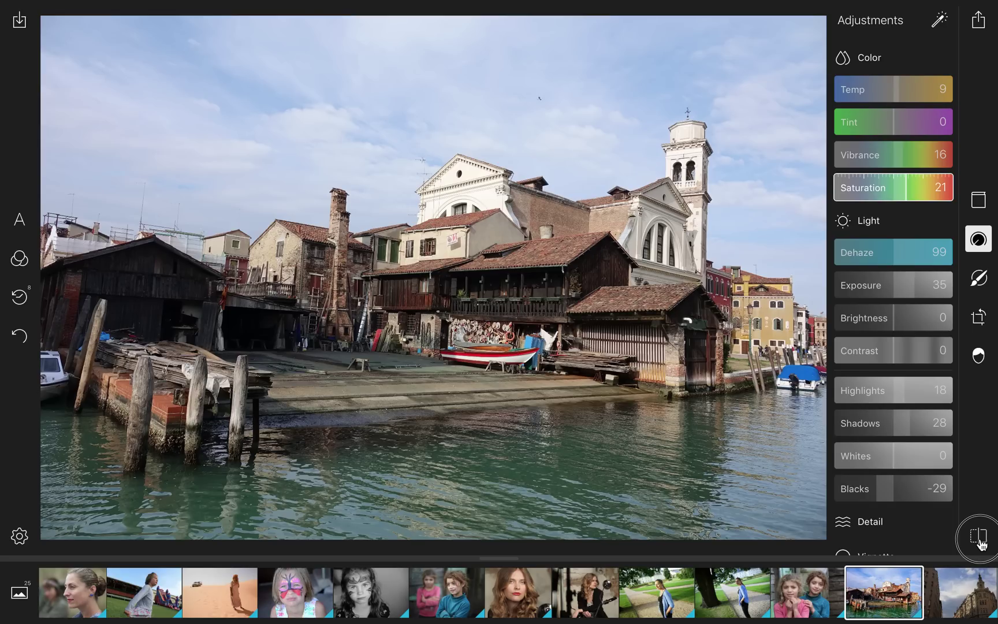
pyautogui.moveTo(981, 544); pyautogui.dragTo(981, 544)
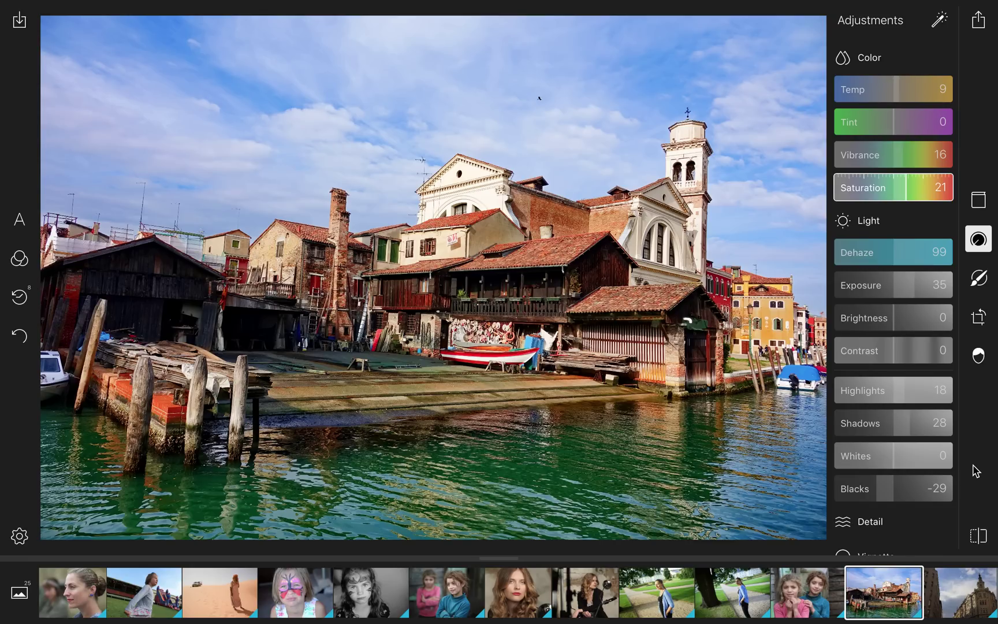
# Step: In the Detail panel, set Clarity to 22 and Sharpen to 12
pyautogui.scroll(-8, 901, 463)
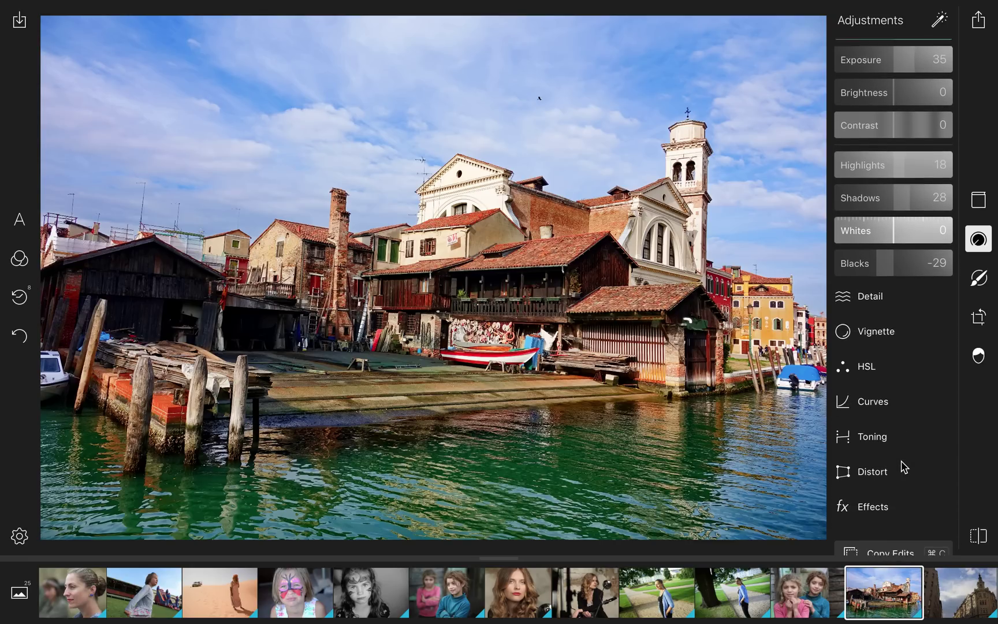
pyautogui.click(879, 294)
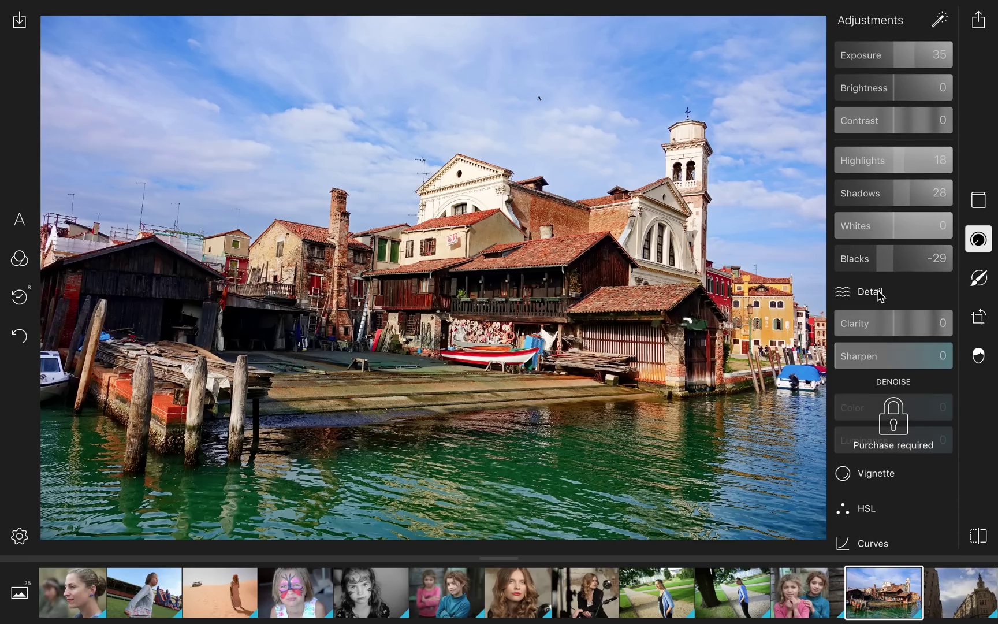
pyautogui.moveTo(895, 324); pyautogui.dragTo(910, 324)
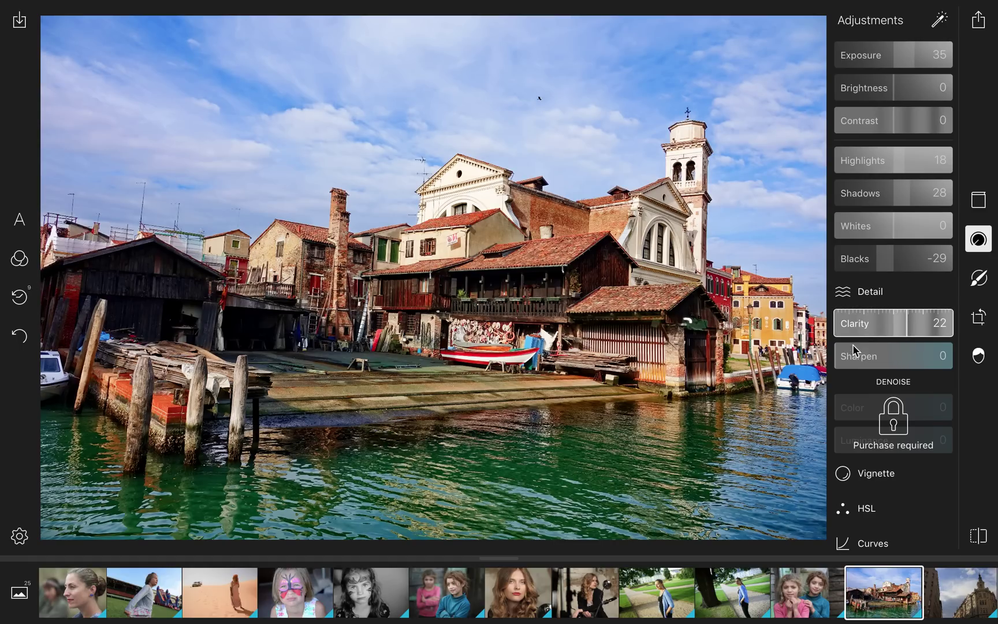
pyautogui.moveTo(839, 360); pyautogui.dragTo(850, 358)
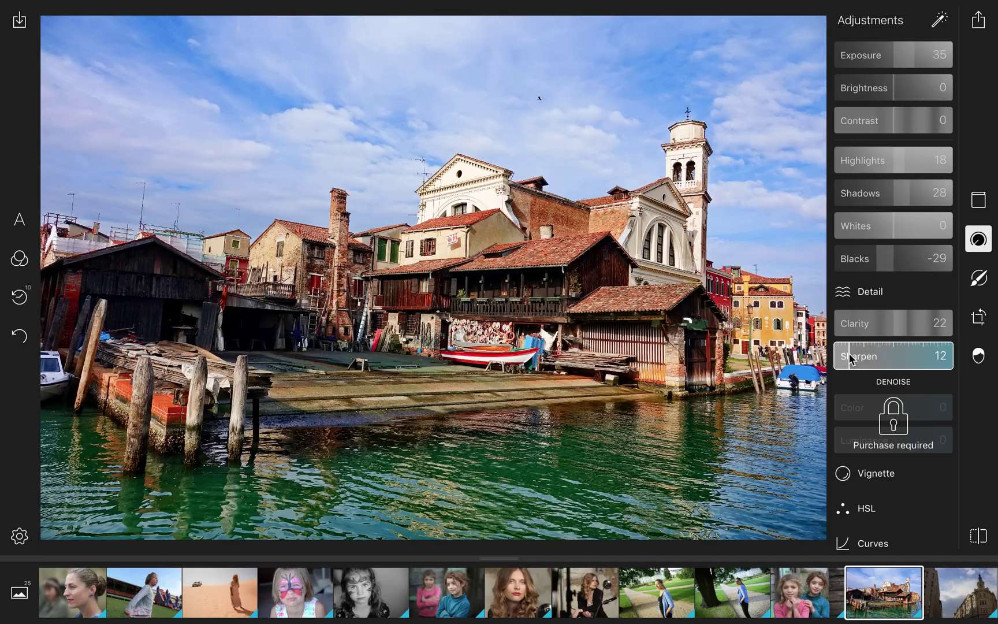
# Step: Bring the Vignette settings into view and expand them
pyautogui.scroll(-2, 895, 349)
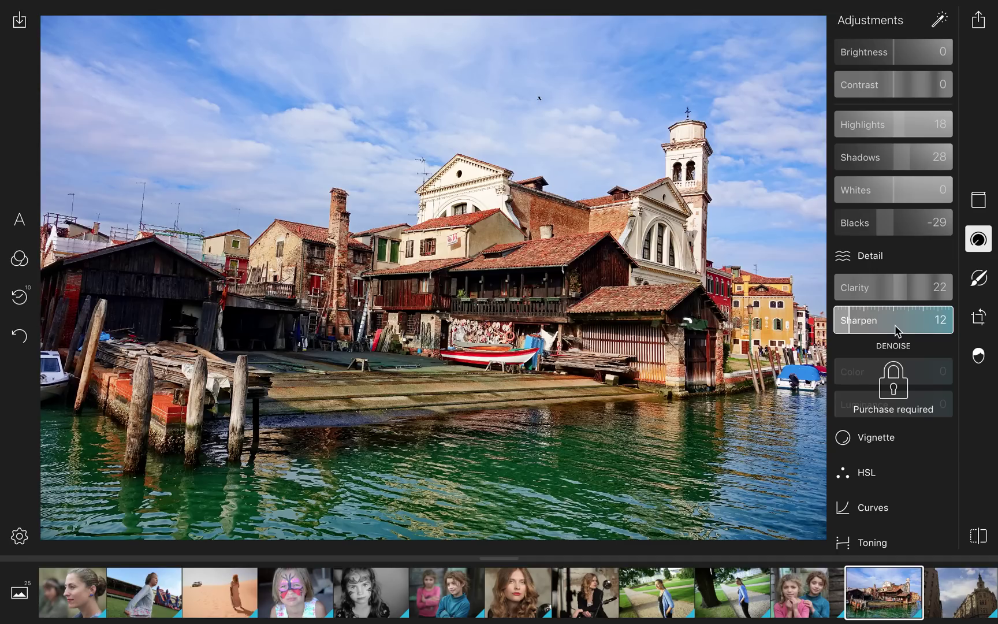
pyautogui.scroll(-6, 895, 326)
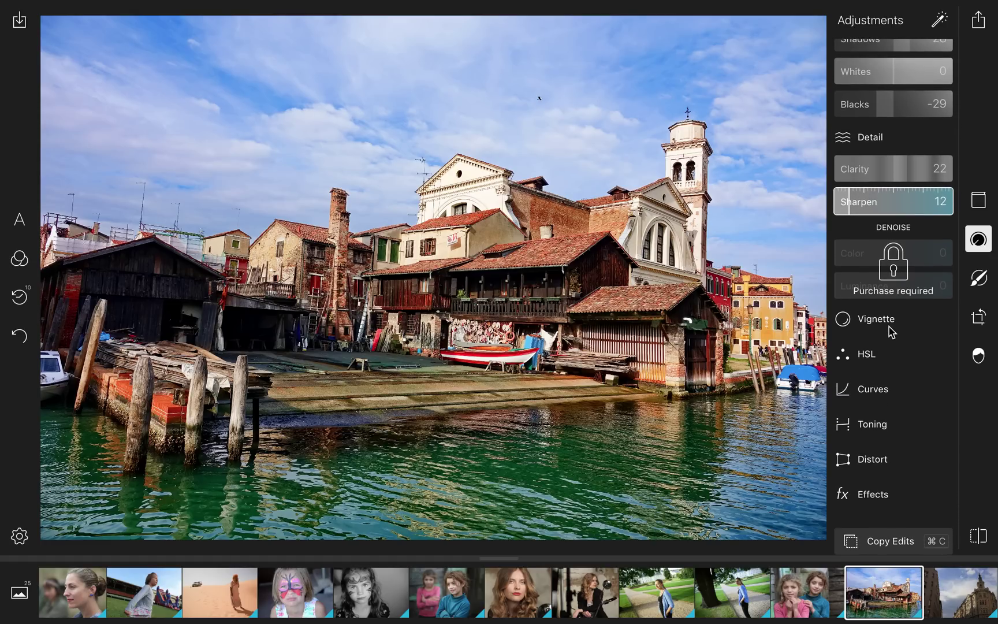
pyautogui.click(890, 330)
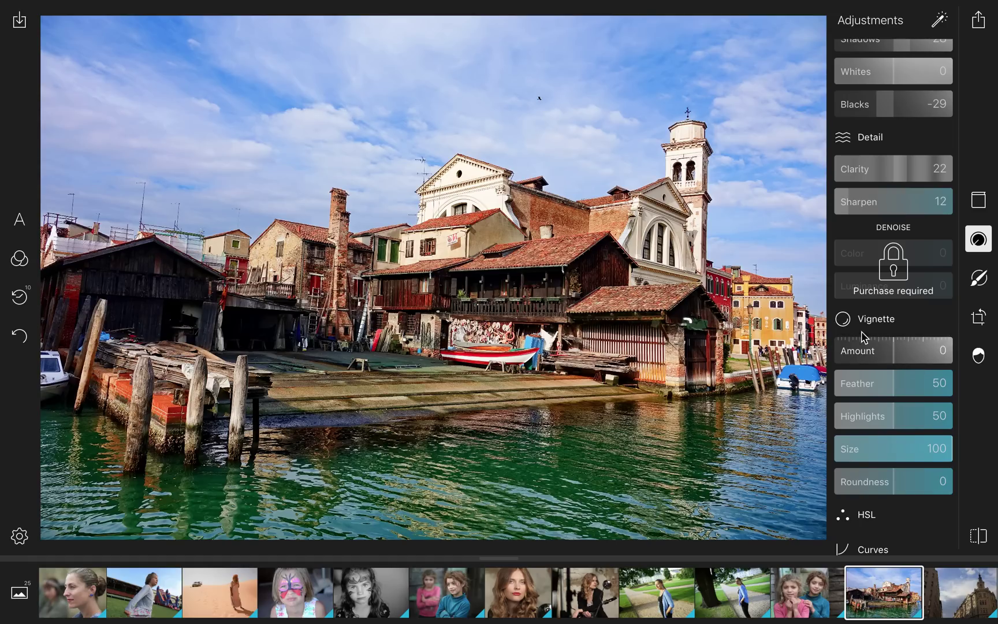
# Step: Set the Vignette Amount to -30 to darken the photo's corners
pyautogui.click(895, 350)
pyautogui.moveTo(894, 355)
pyautogui.mouseDown()
pyautogui.moveTo(849, 356)
pyautogui.moveTo(896, 355)
pyautogui.mouseUp()
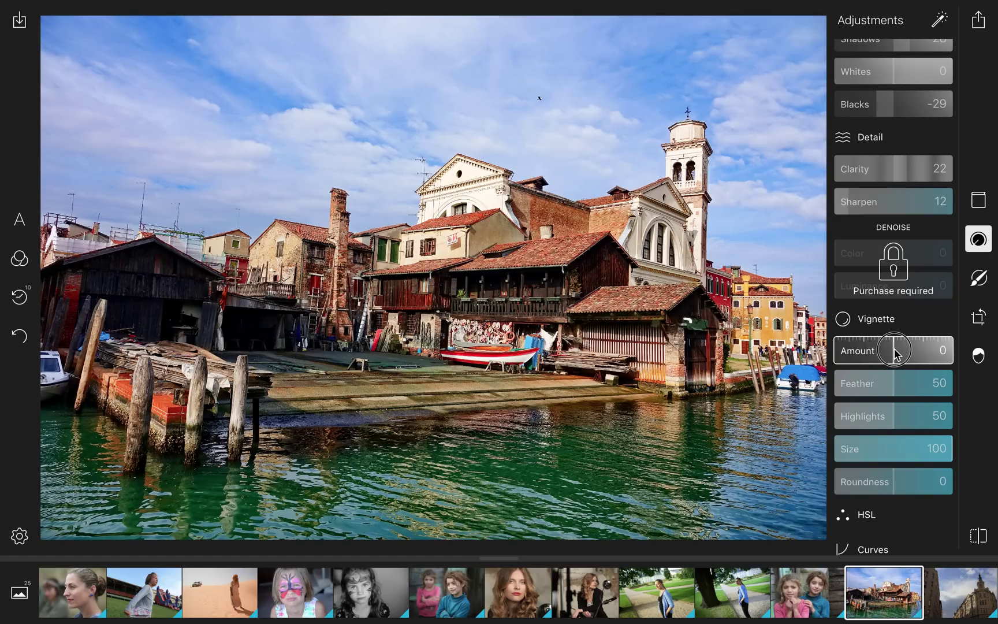
pyautogui.moveTo(896, 355); pyautogui.dragTo(883, 355)
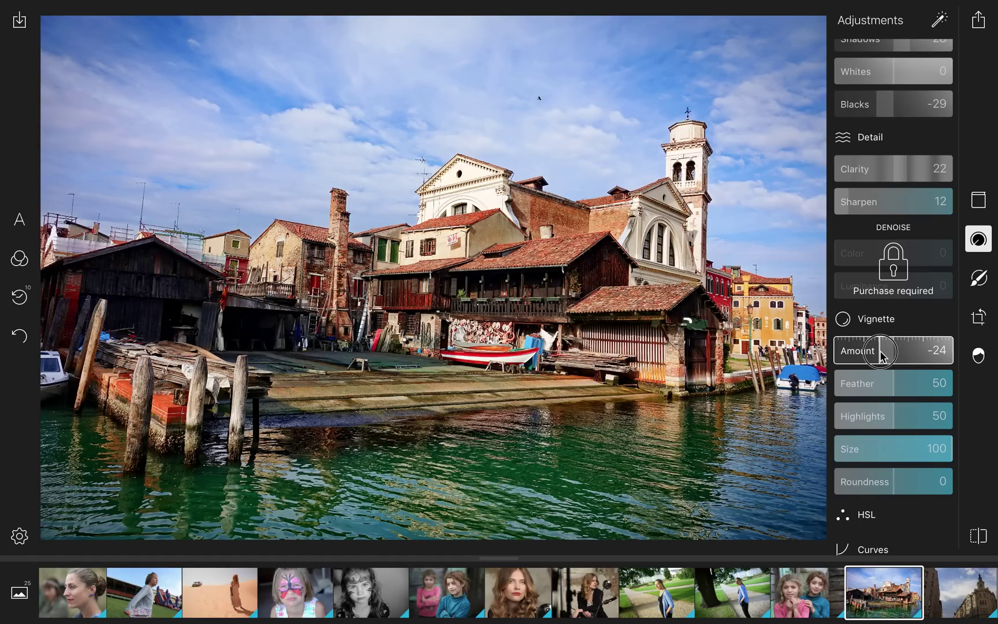
pyautogui.moveTo(882, 354)
pyautogui.mouseDown()
pyautogui.moveTo(896, 356)
pyautogui.moveTo(860, 364)
pyautogui.moveTo(878, 362)
pyautogui.mouseUp()
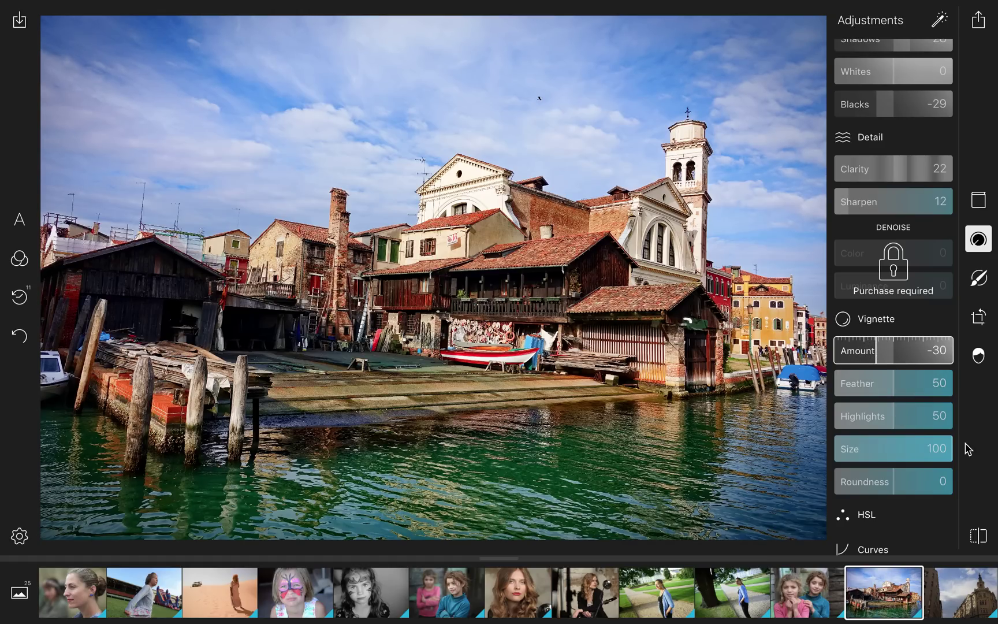
pyautogui.click(979, 537)
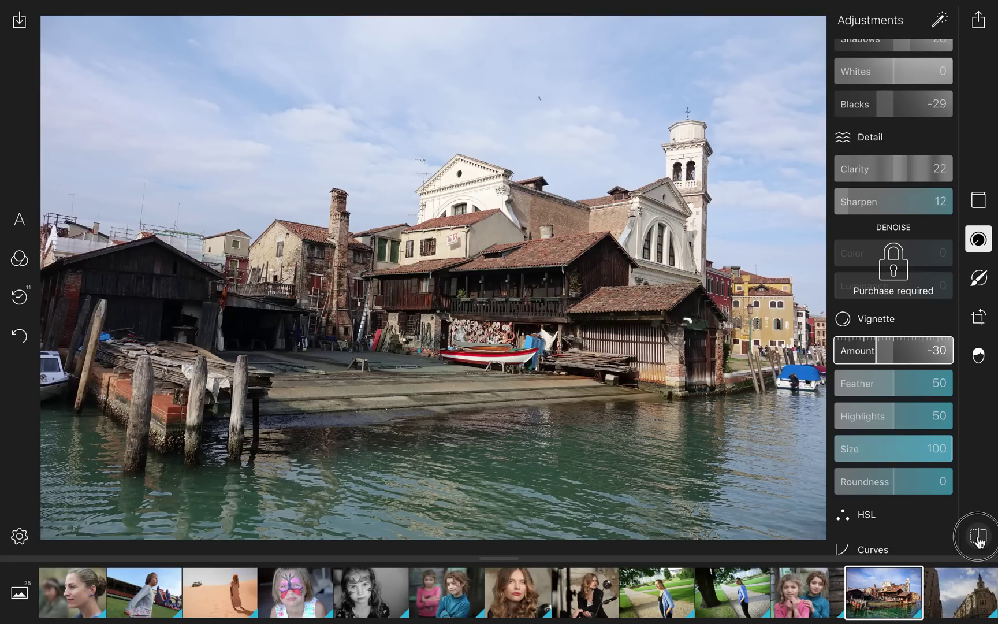
pyautogui.moveTo(979, 537); pyautogui.dragTo(979, 540)
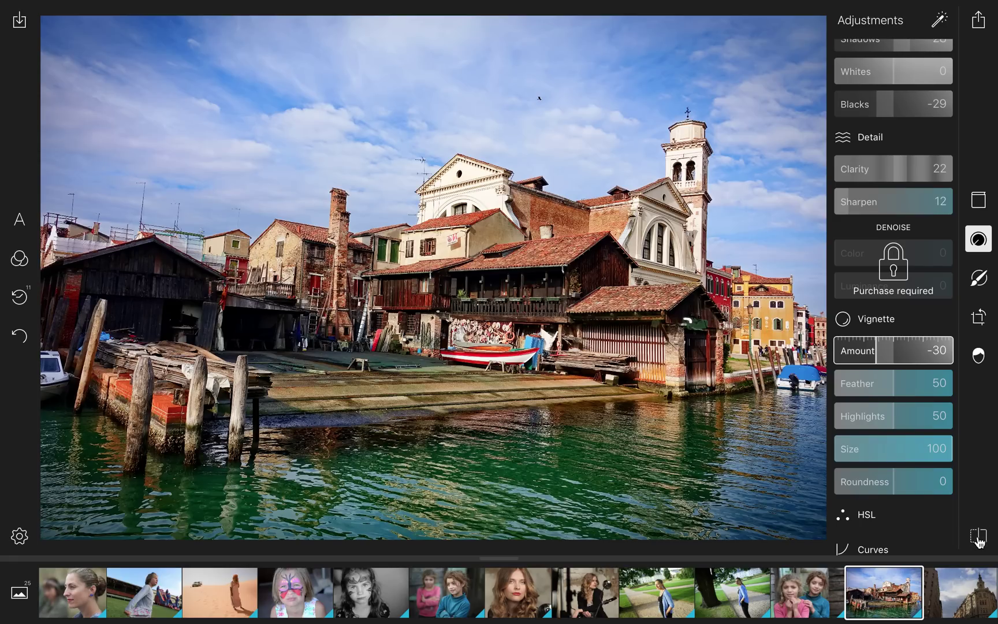
pyautogui.click(979, 539)
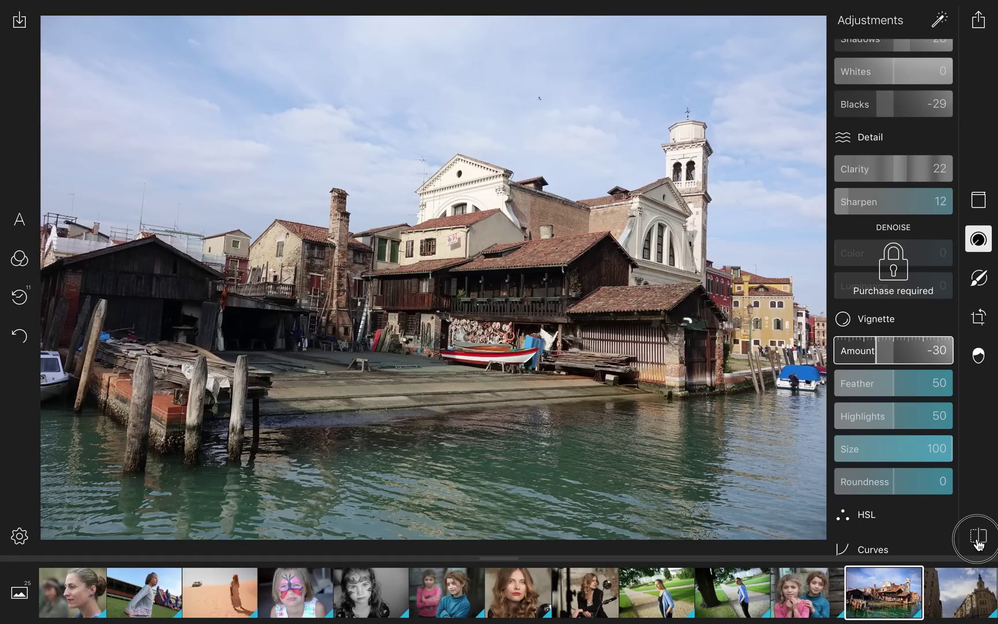
pyautogui.click(979, 540)
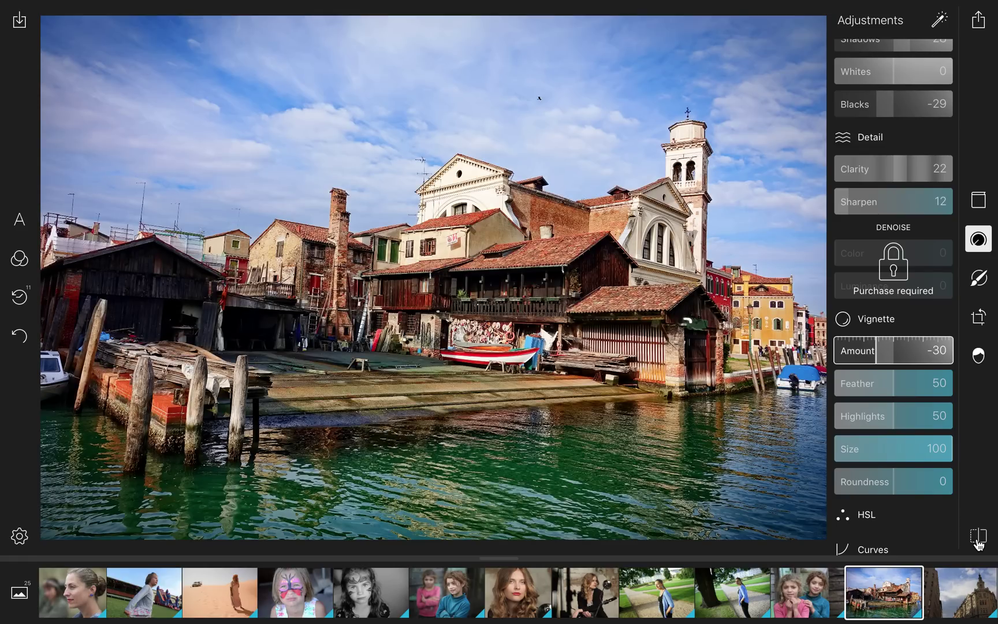